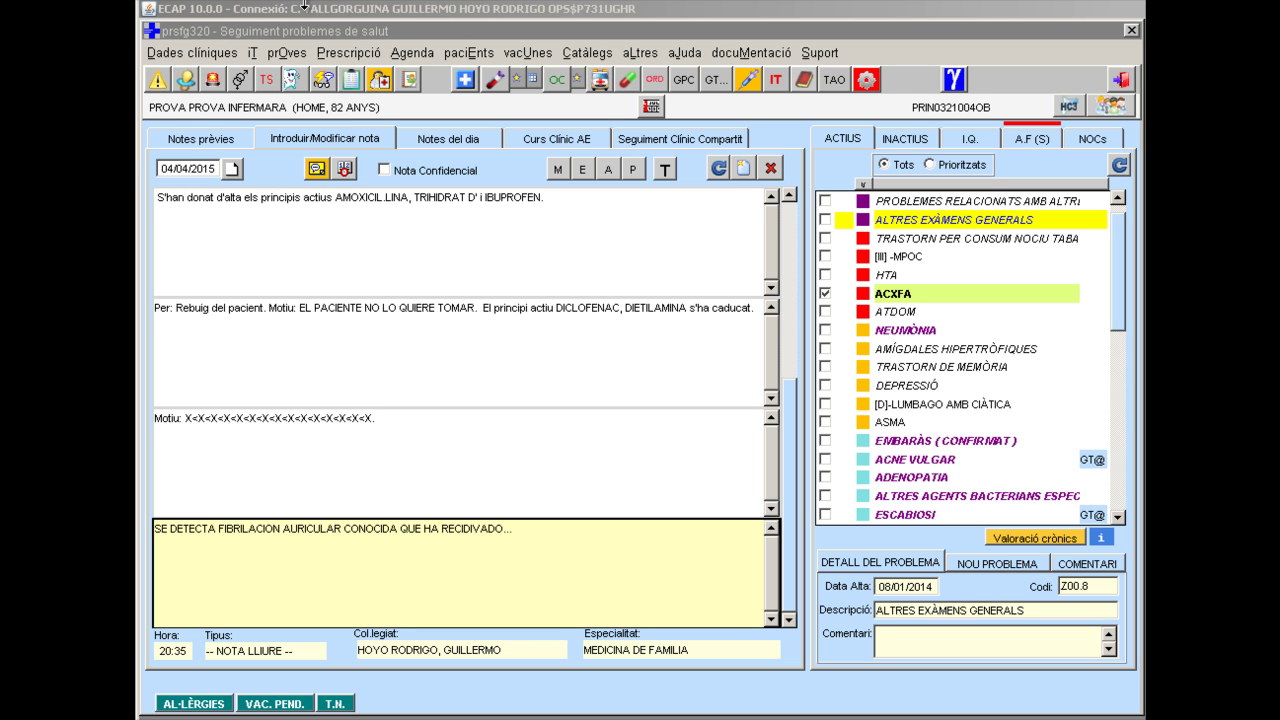
- Open a new manual entry of laboratory results, dated 01/03/2015, with the request comment "analitica empresa"
click(499, 80)
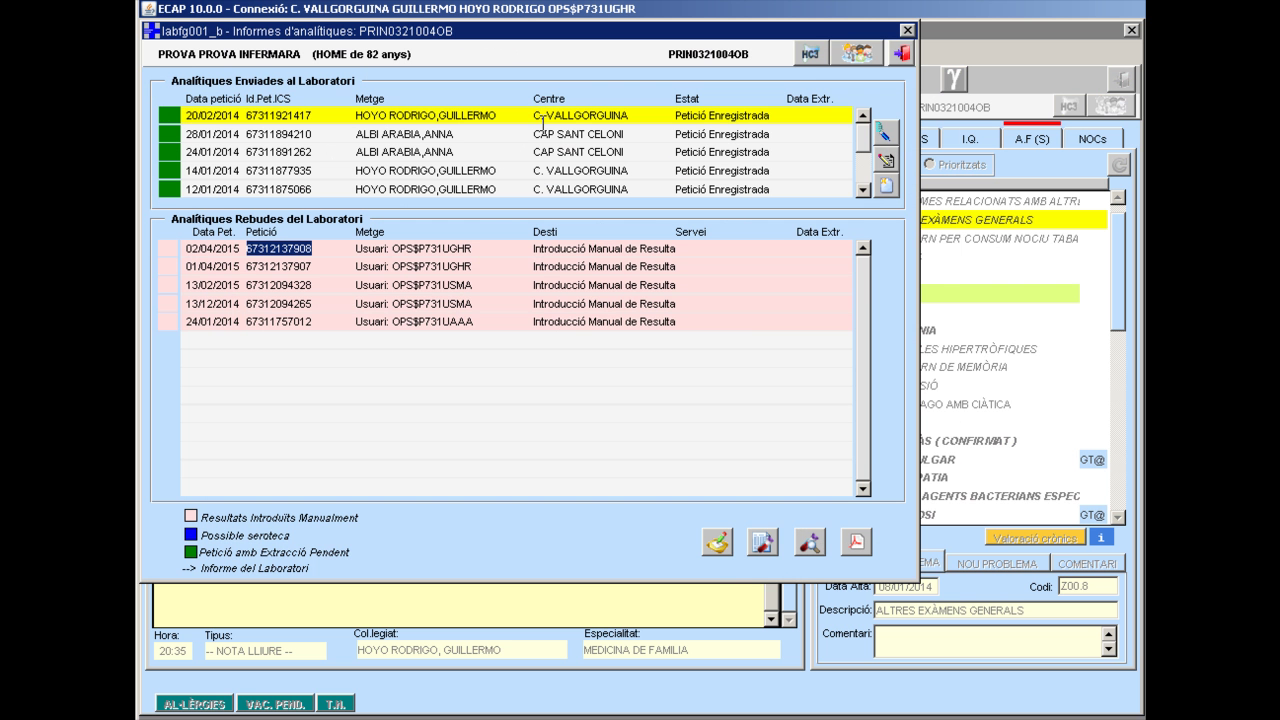
click(719, 546)
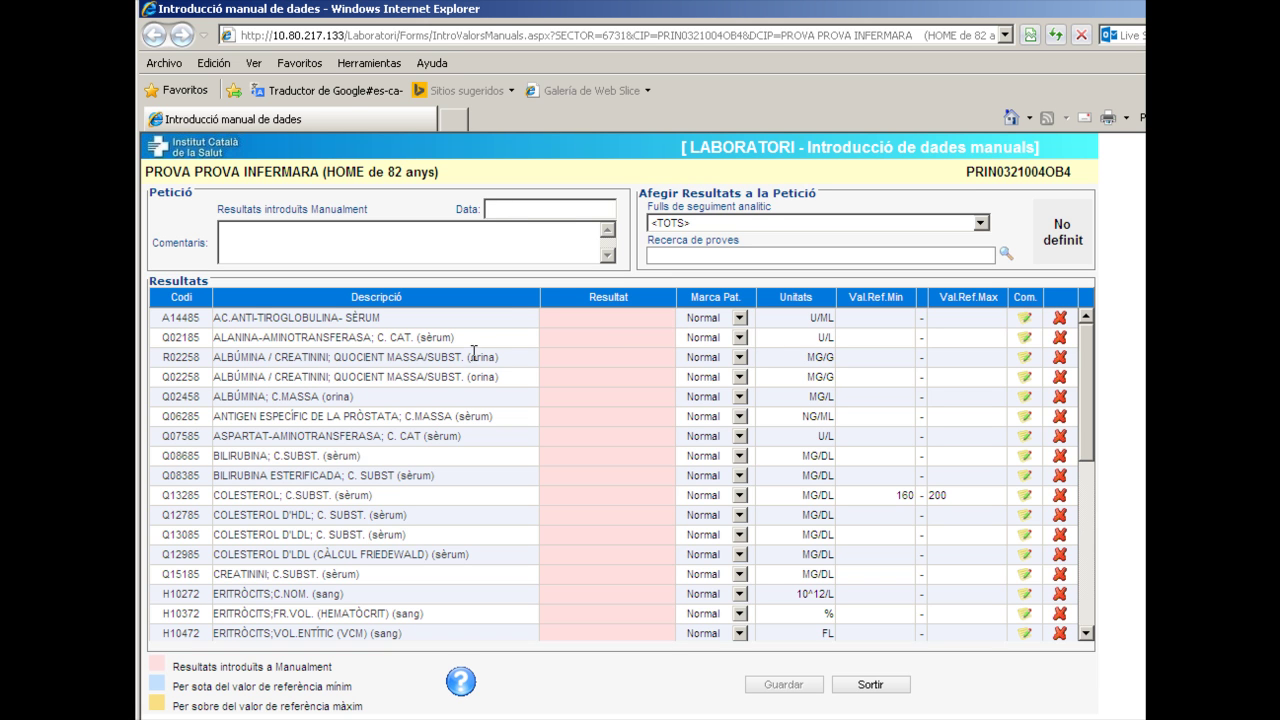
text(01/03/2015)
click(309, 228)
text(P)
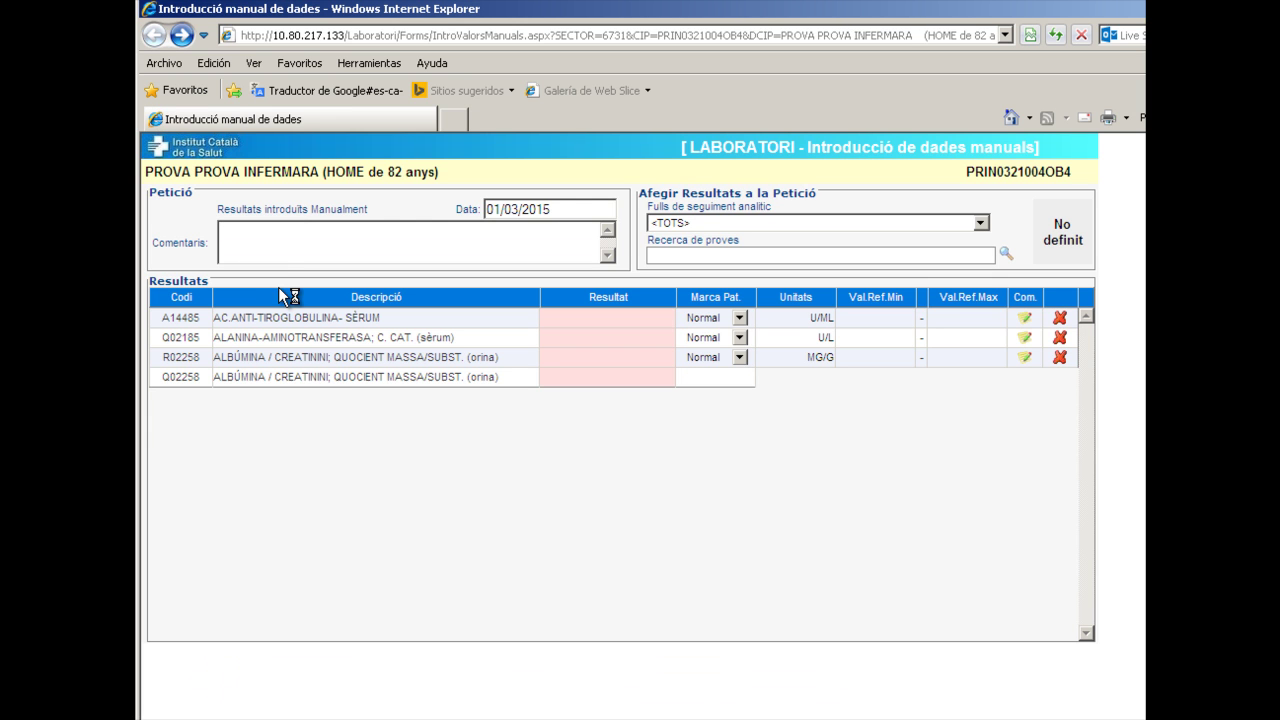
click(262, 240)
text(analitica empresa)
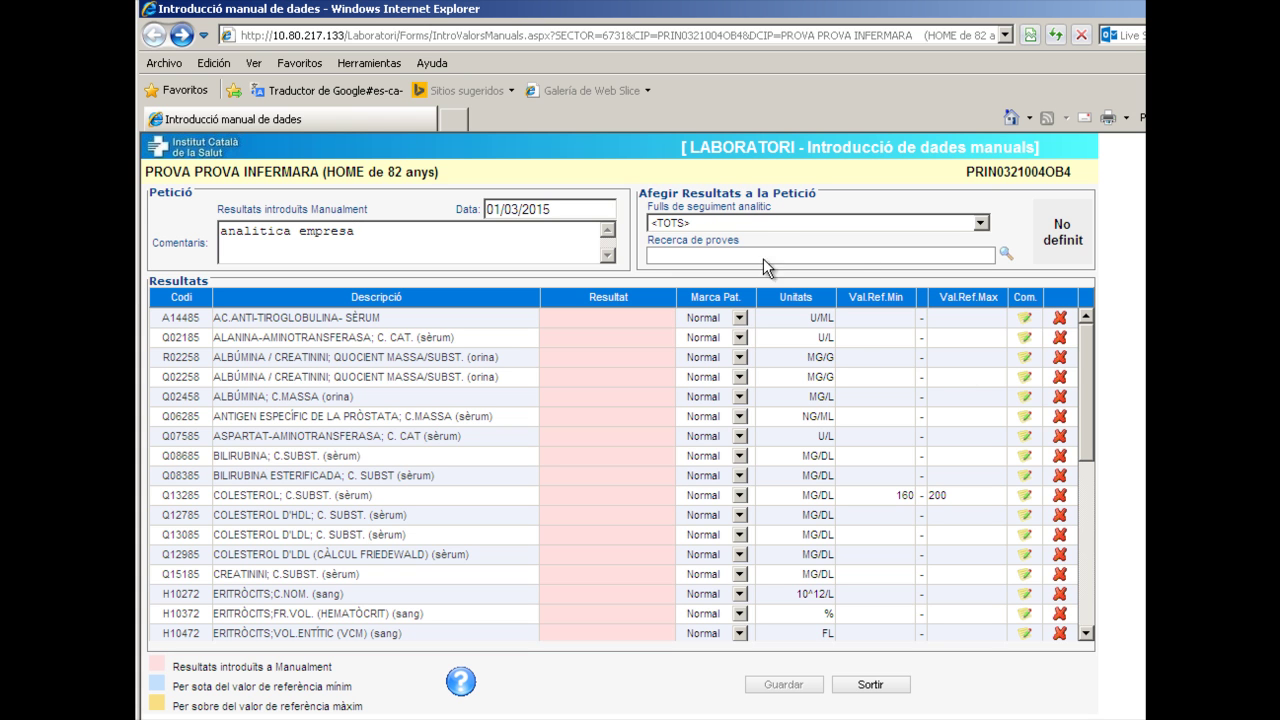
- Load the "Genèric [Nou Cat.]" analytic follow-up sheet and enter a blood hemoglobin (H10172) result of 14 with the Normal pathology mark
click(731, 224)
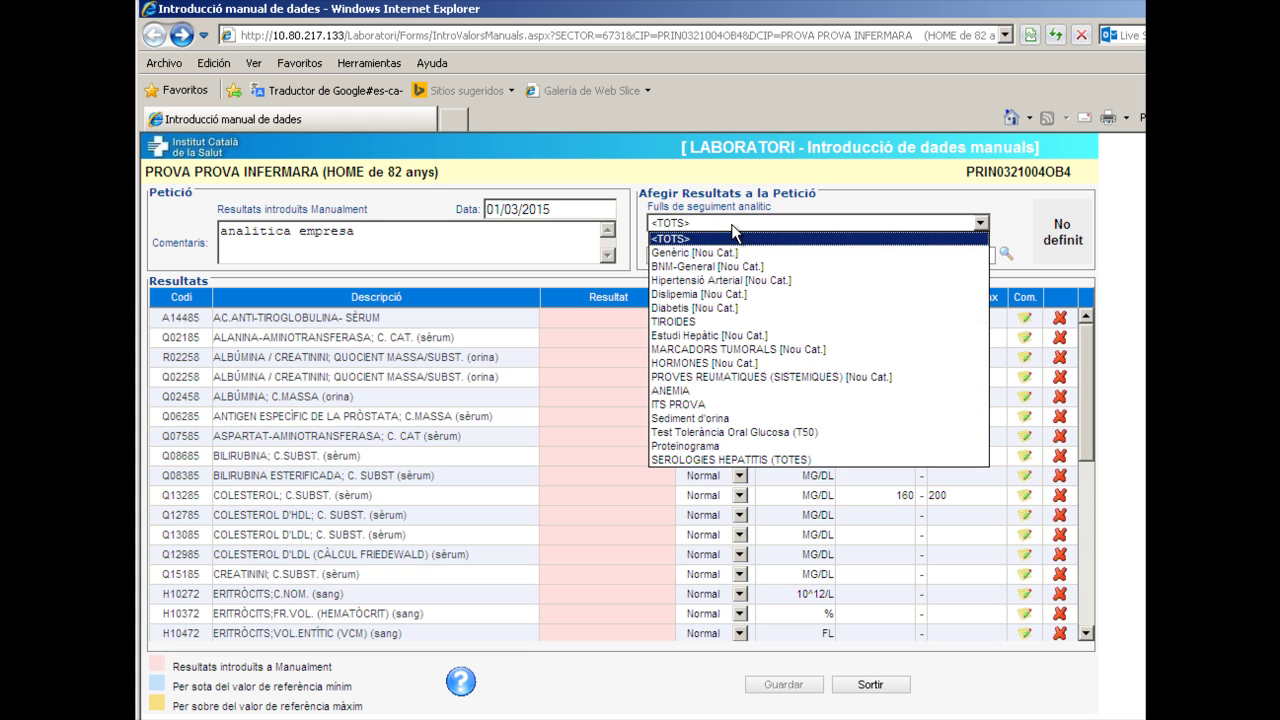
click(667, 254)
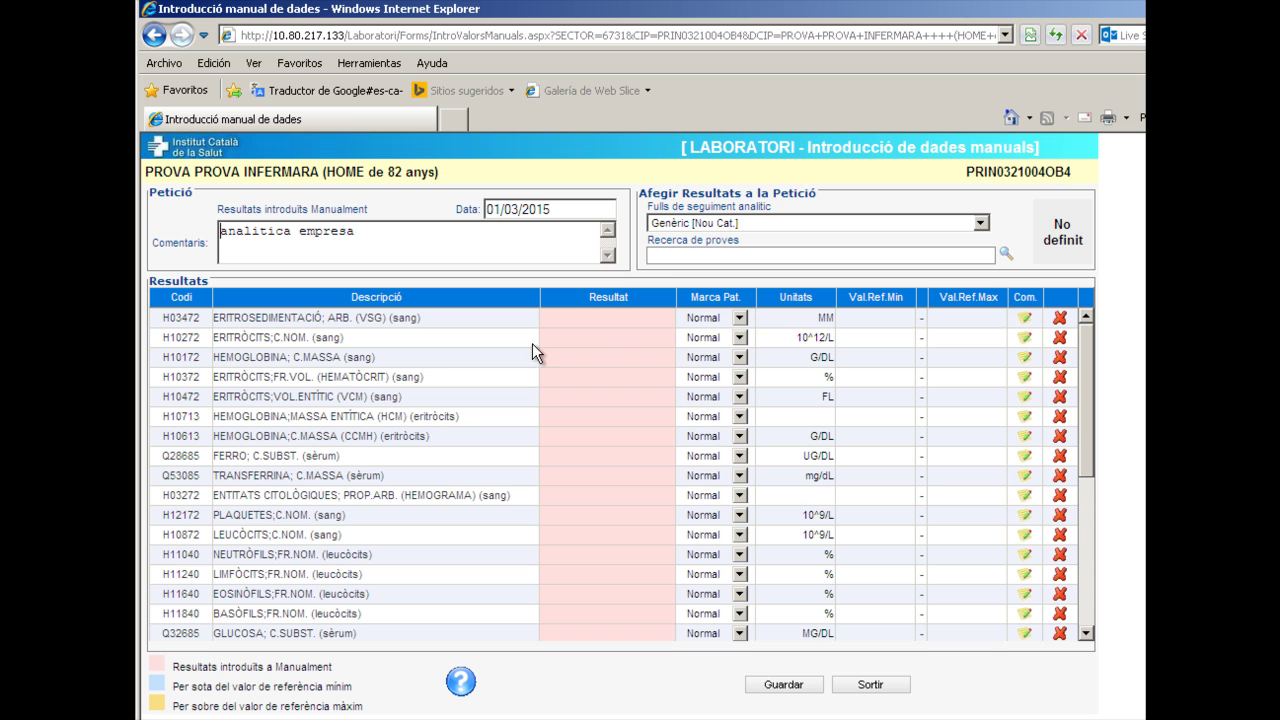
click(604, 356)
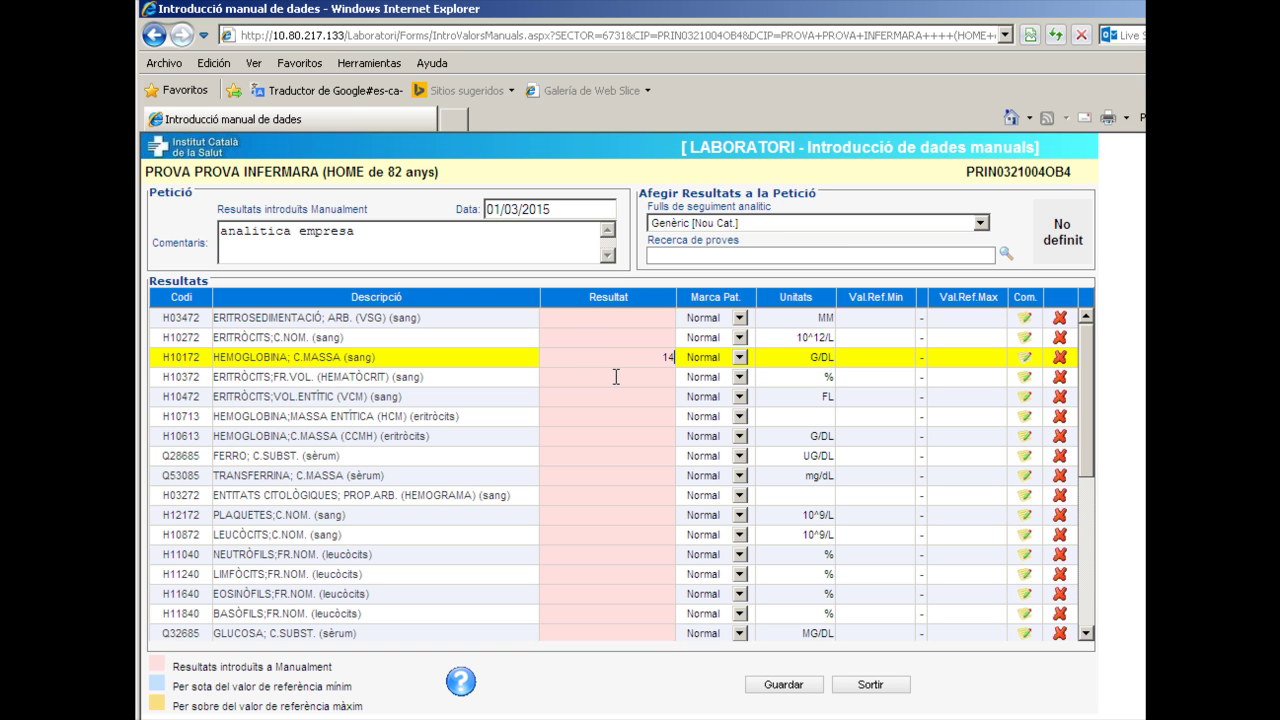
click(740, 358)
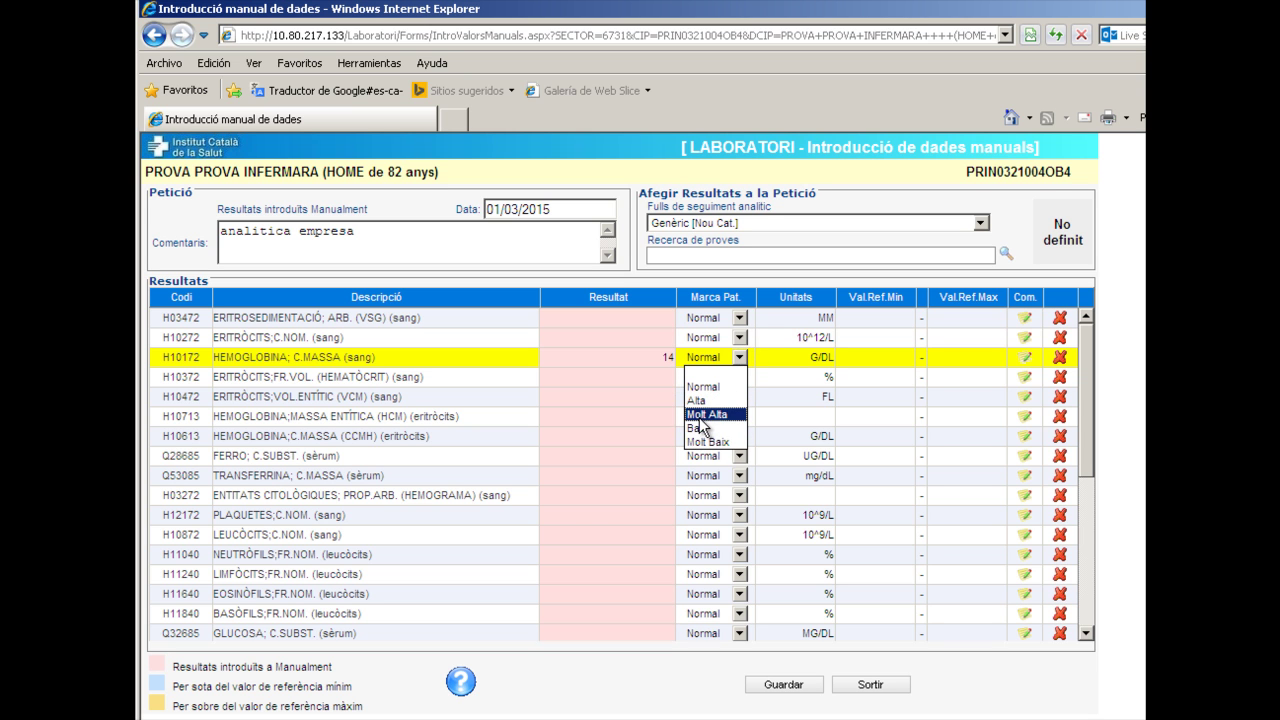
click(703, 387)
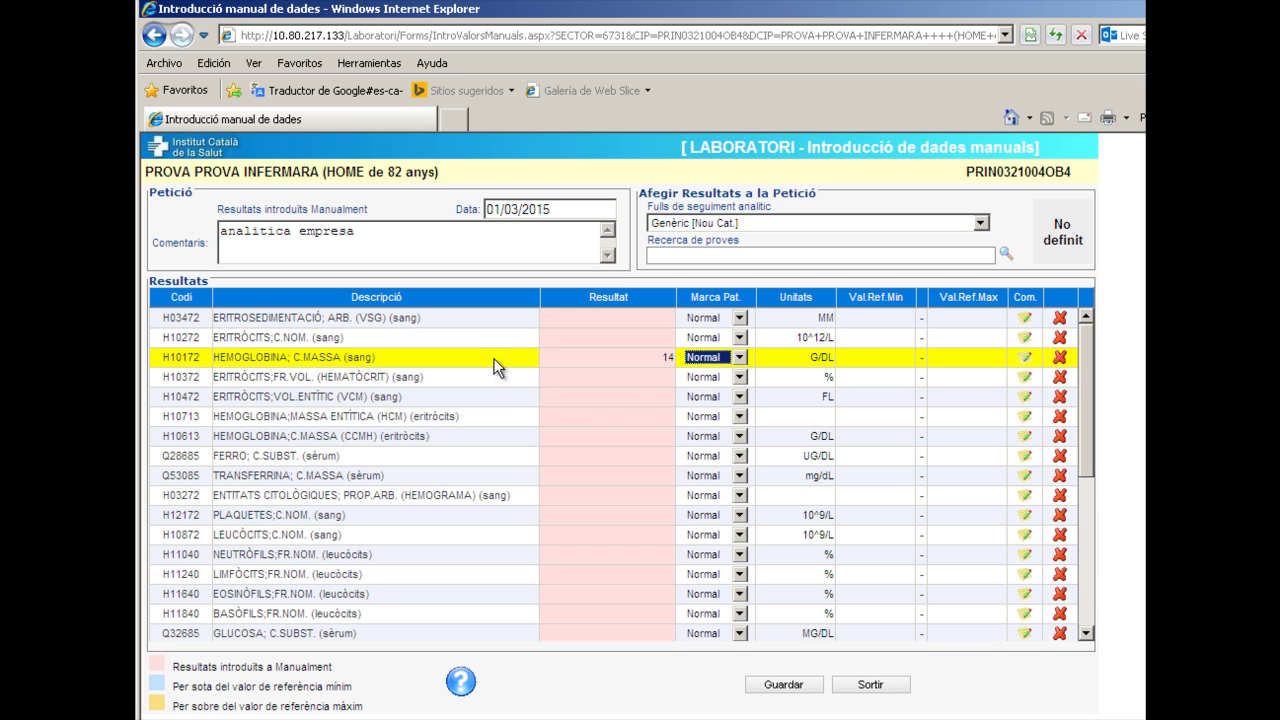
- Enter a leukocyte count (LEUCÒCITS, H10872) result of 2 with the pathology mark Molt Baix
click(610, 520)
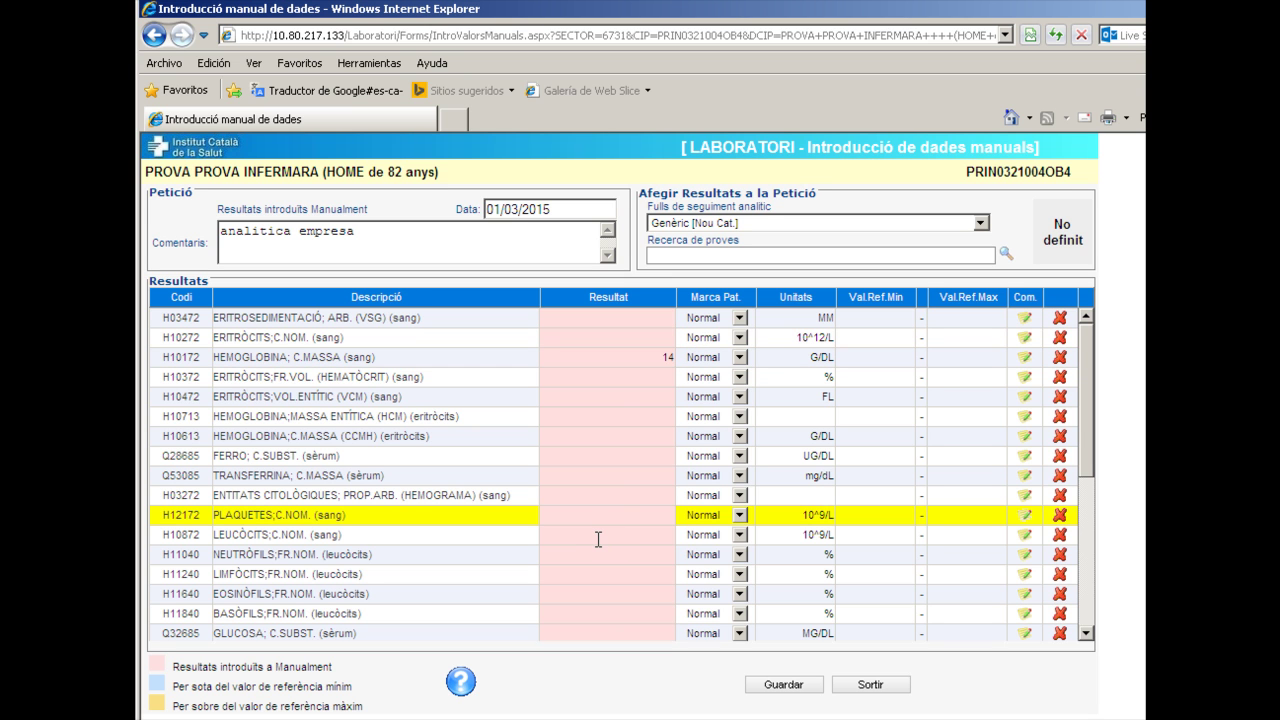
click(604, 537)
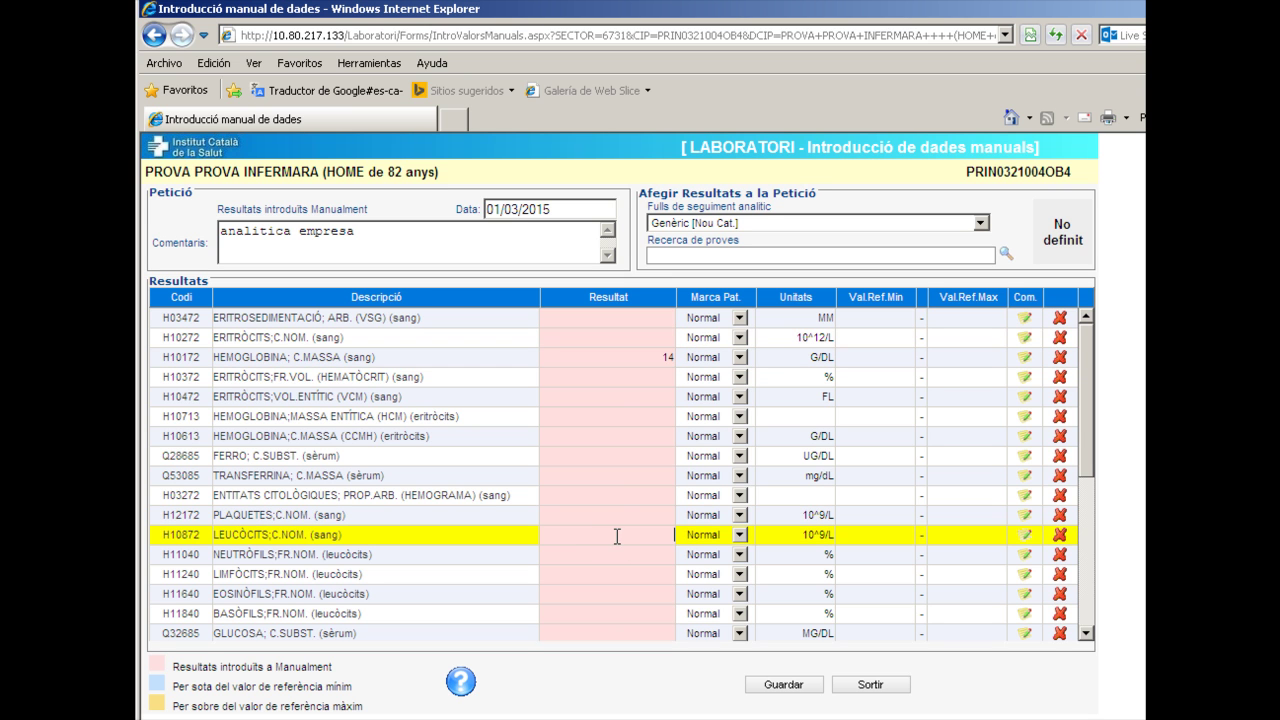
click(739, 535)
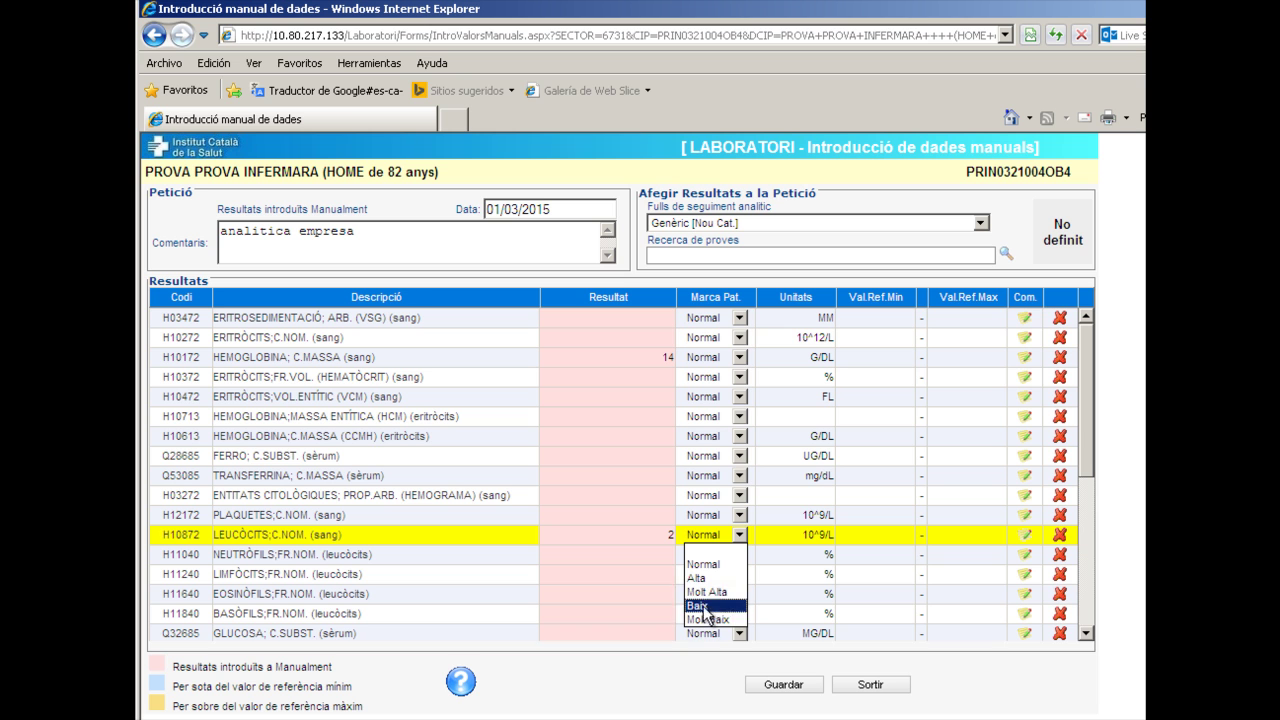
click(703, 620)
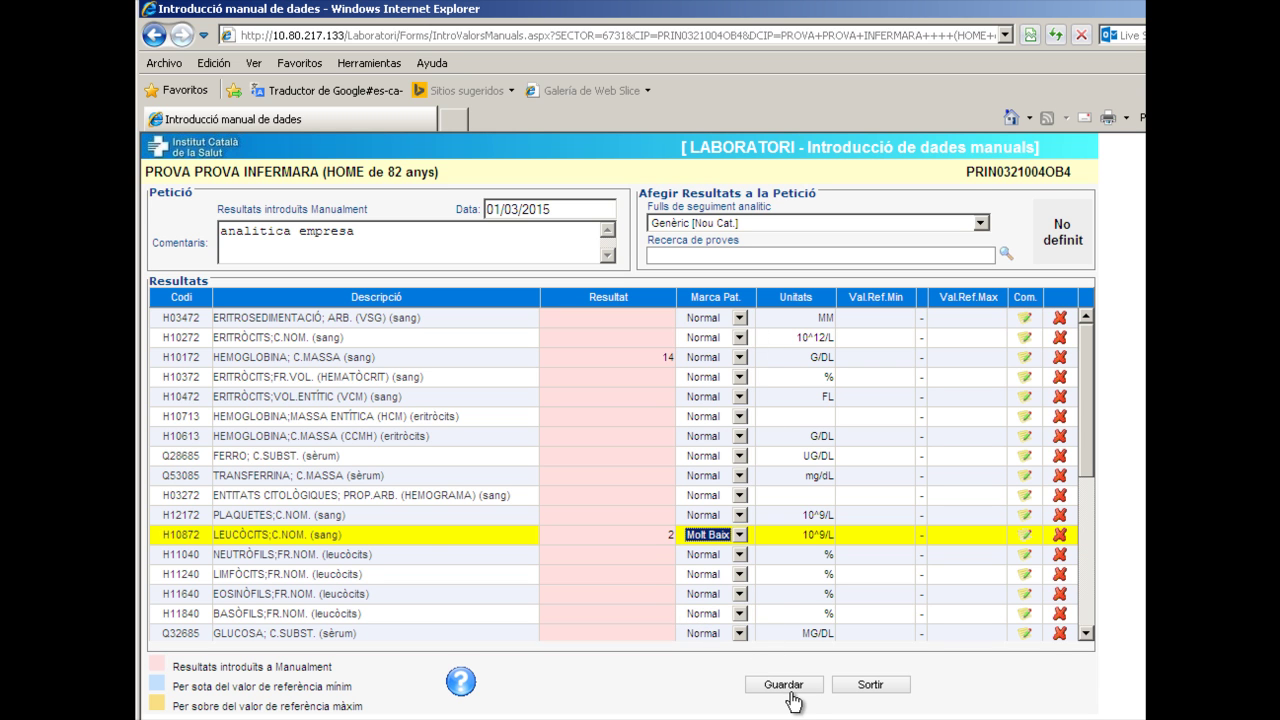
- Save the manually entered results and reload the list of laboratory analyses
scroll(697, 621, down, 1)
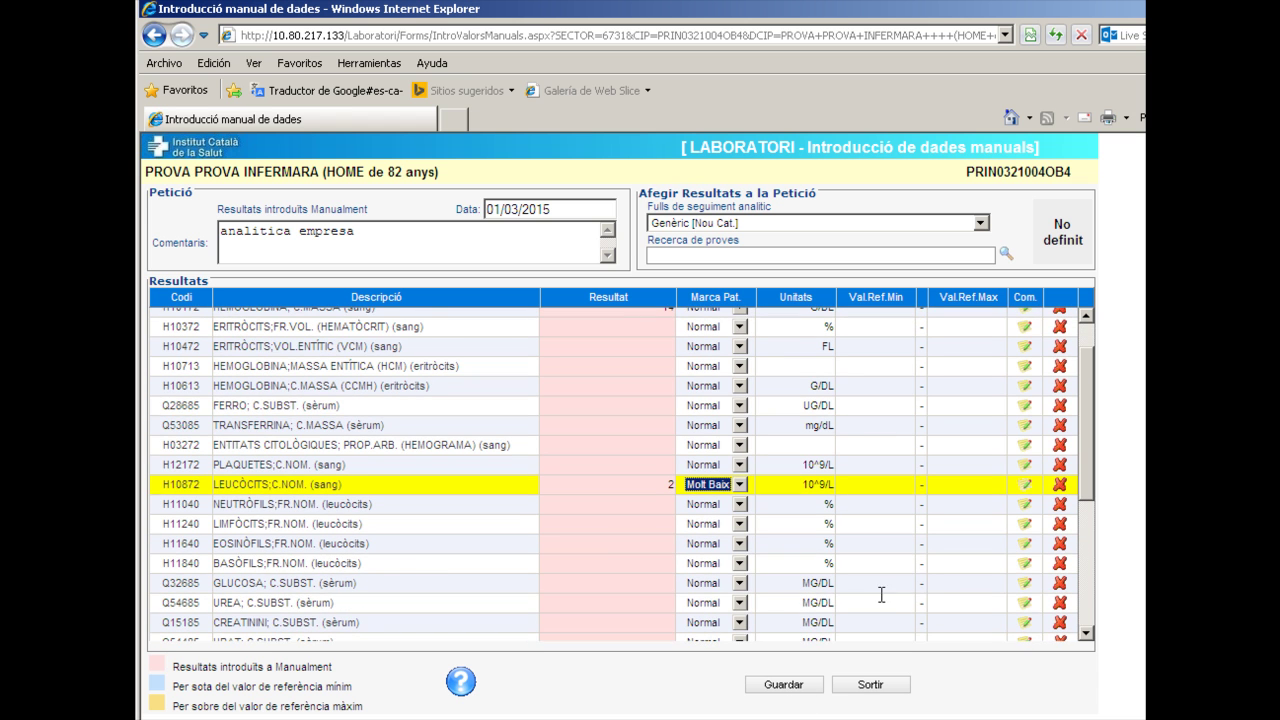
scroll(786, 662, down, 2)
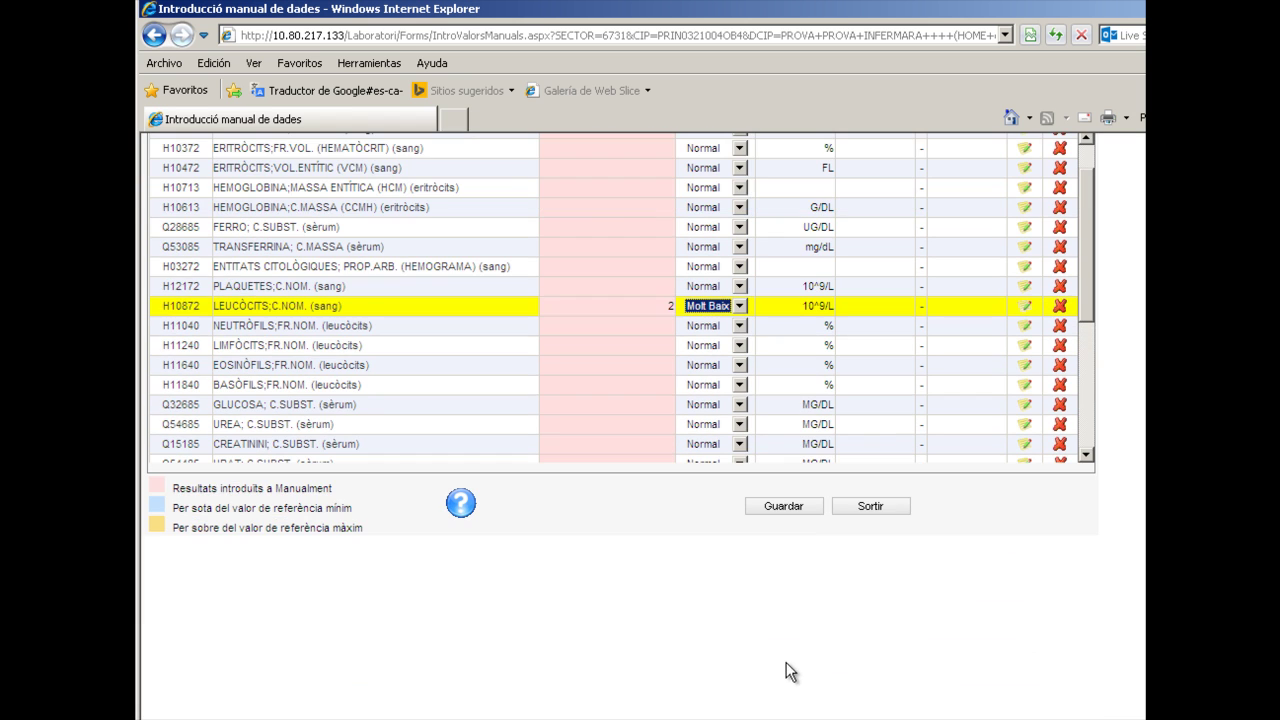
click(781, 509)
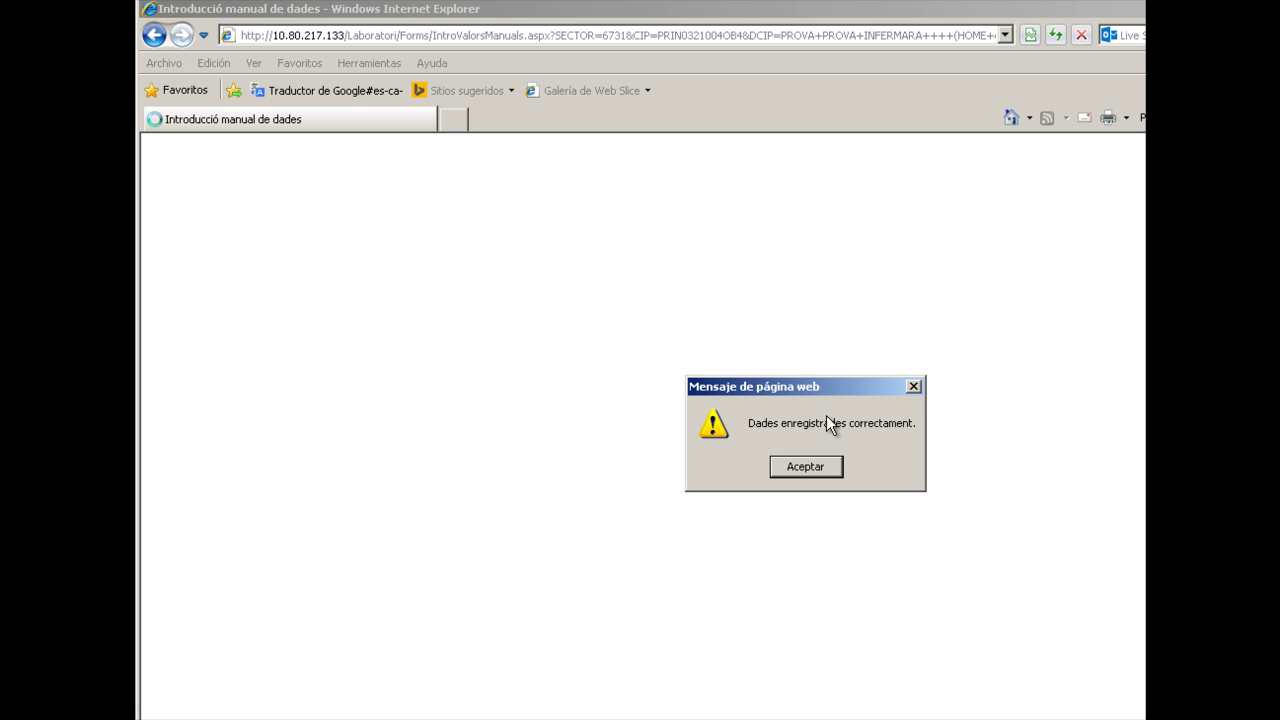
click(787, 465)
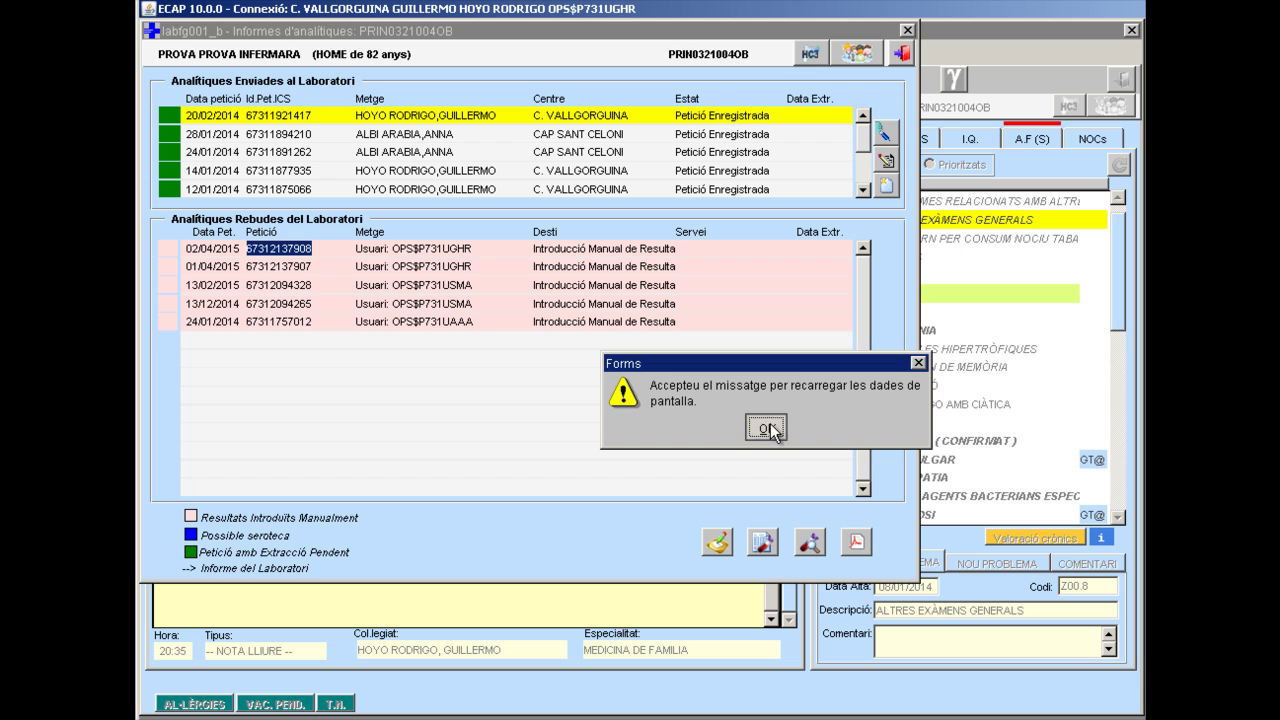
click(768, 426)
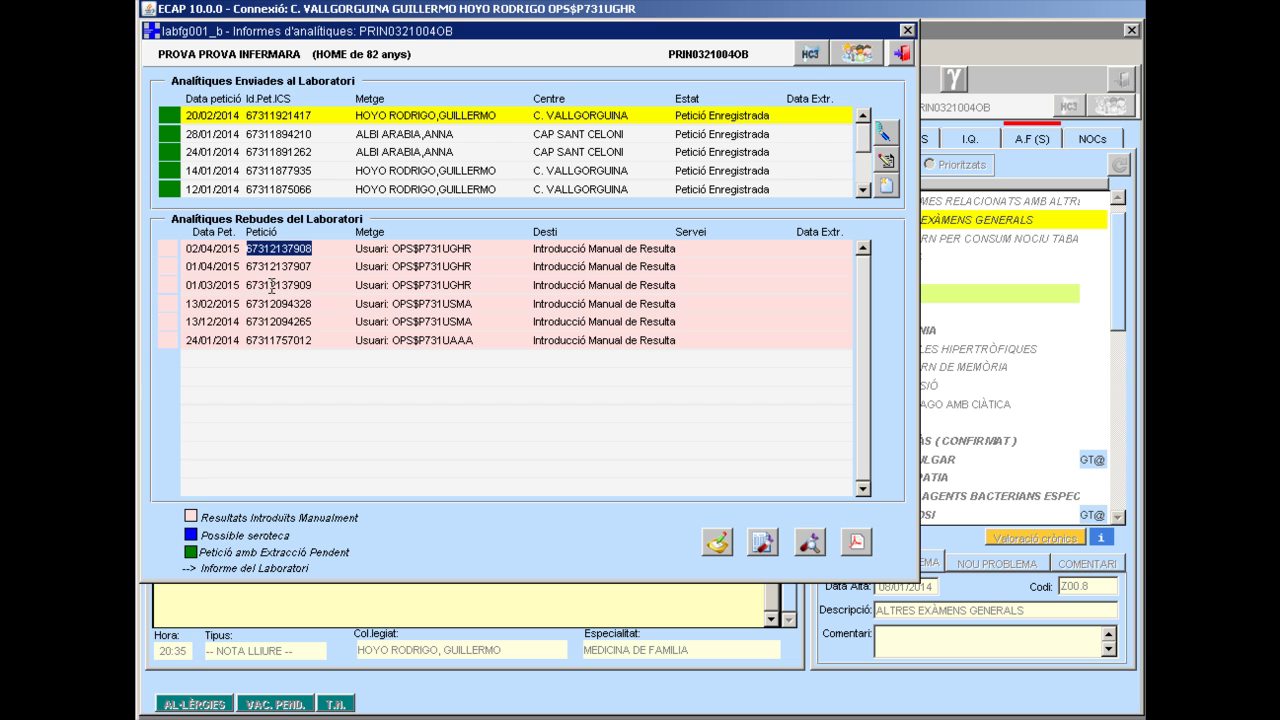
- Reopen the received analysis dated 01/03/2015 in the manual results register
drag(247, 285, 272, 285)
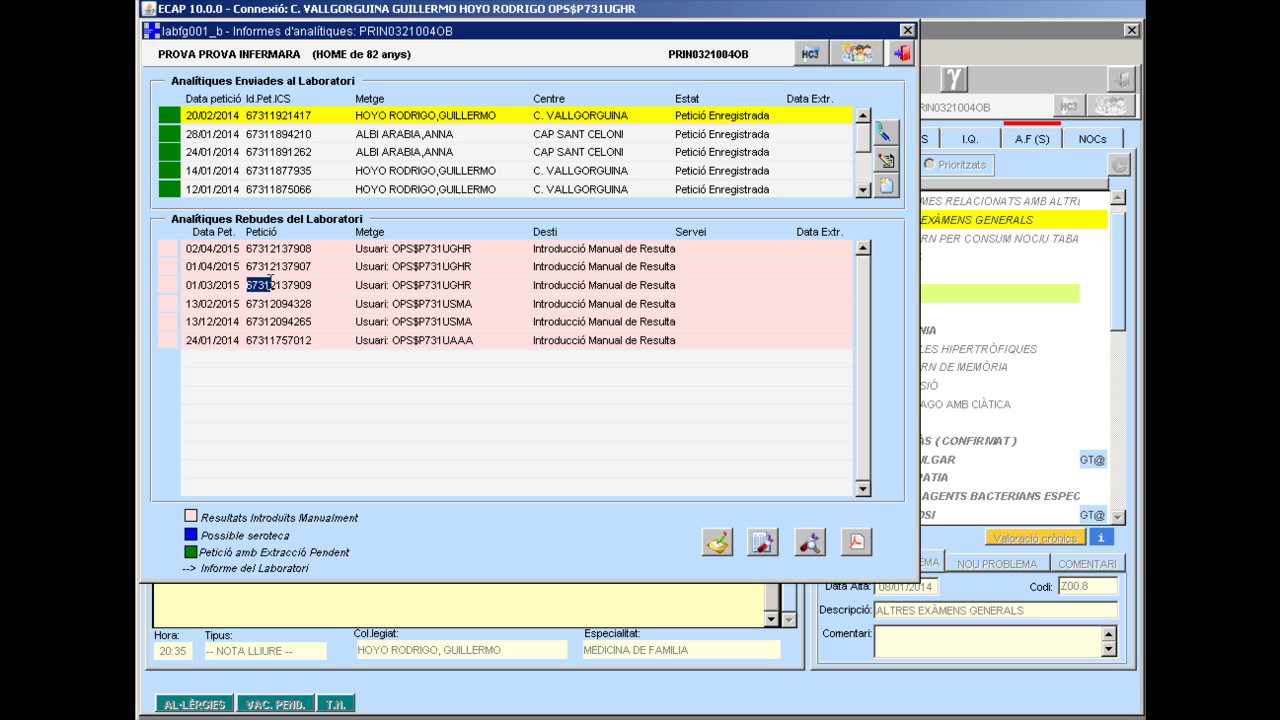
right_click(272, 284)
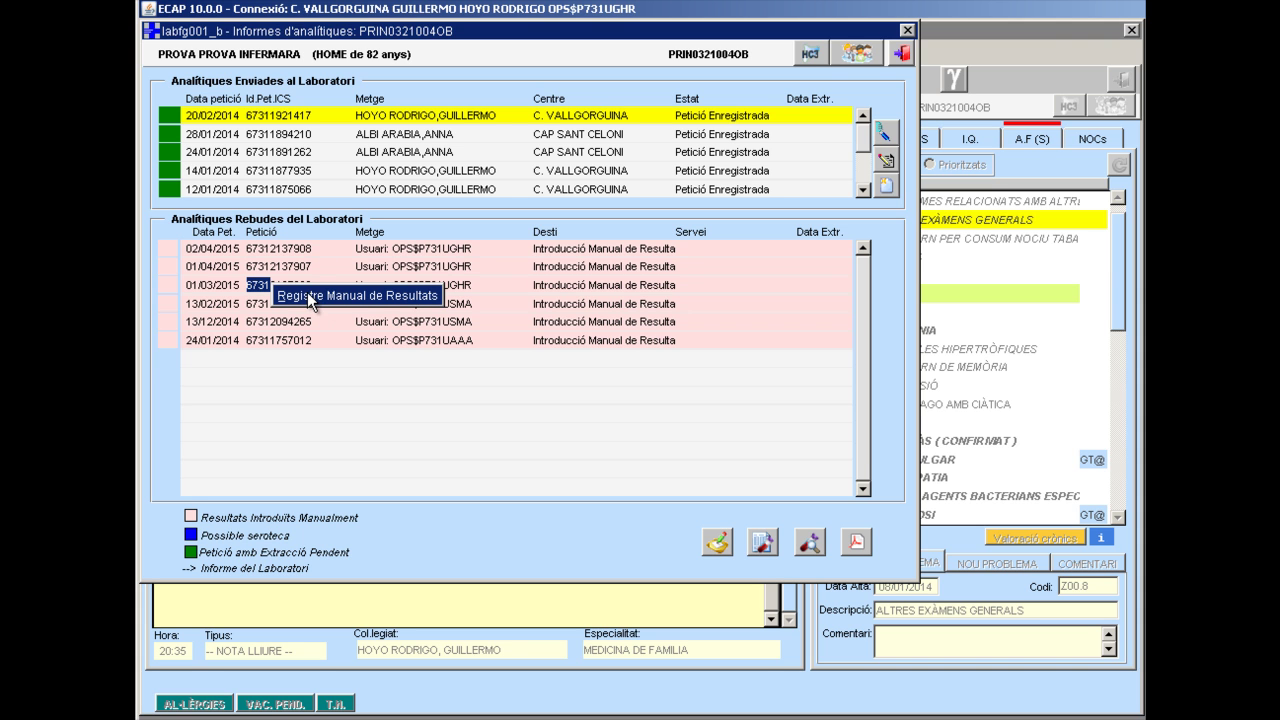
click(307, 294)
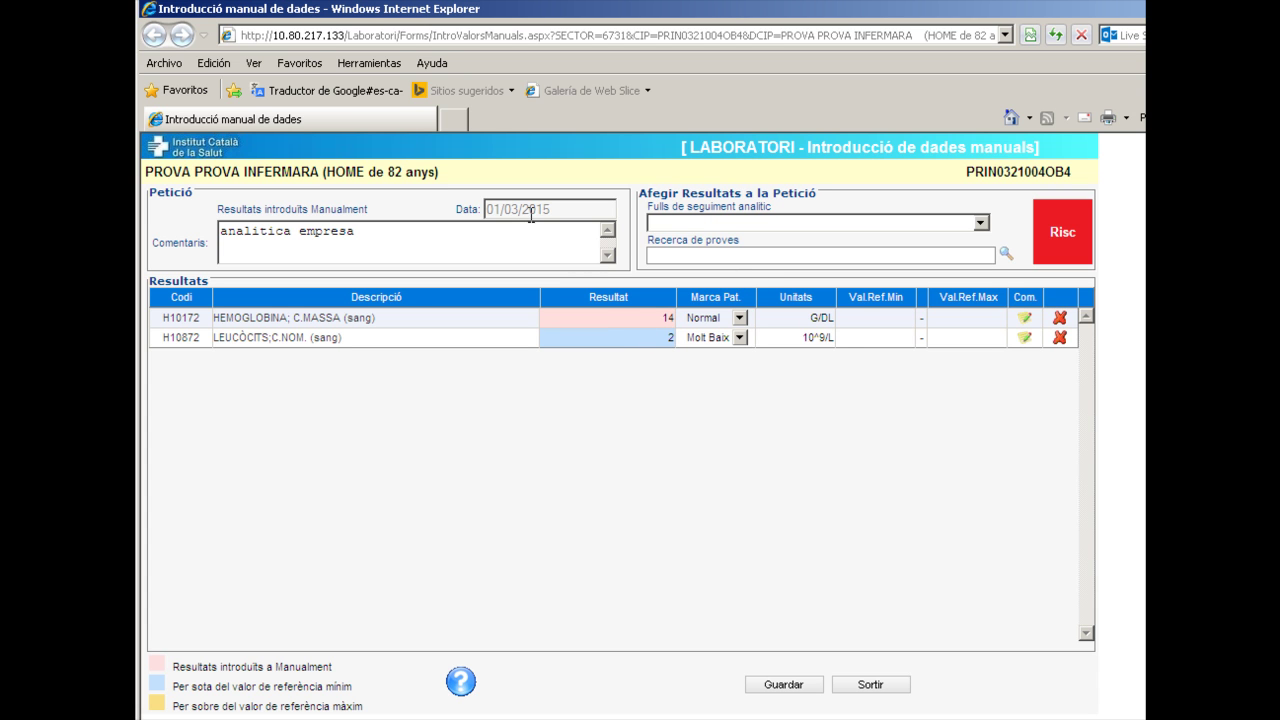
- Search the tests for "MAG" and add MAGNESI; C.SUBST. (sèrum), code Q37785, to the request
click(662, 251)
text(MAG)
key(Return)
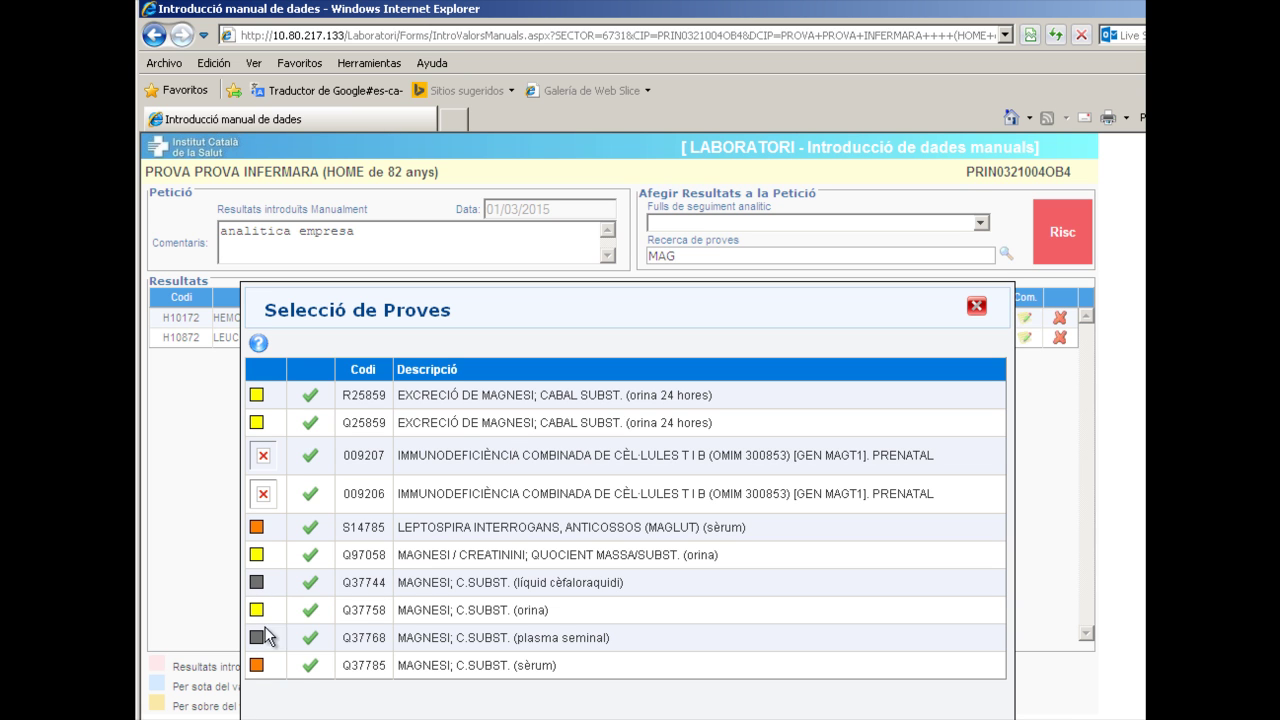
click(311, 673)
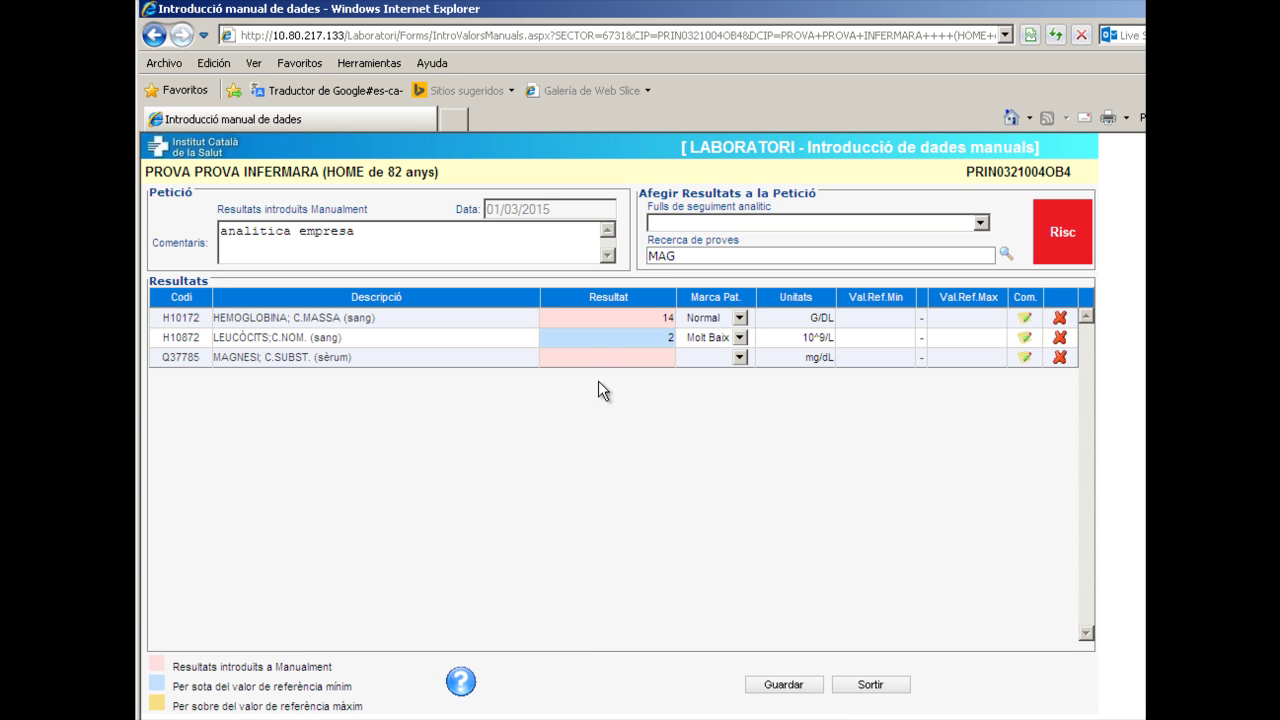
- Enter a serum magnesium result of 23 with the pathology mark Normal
click(607, 356)
text(23)
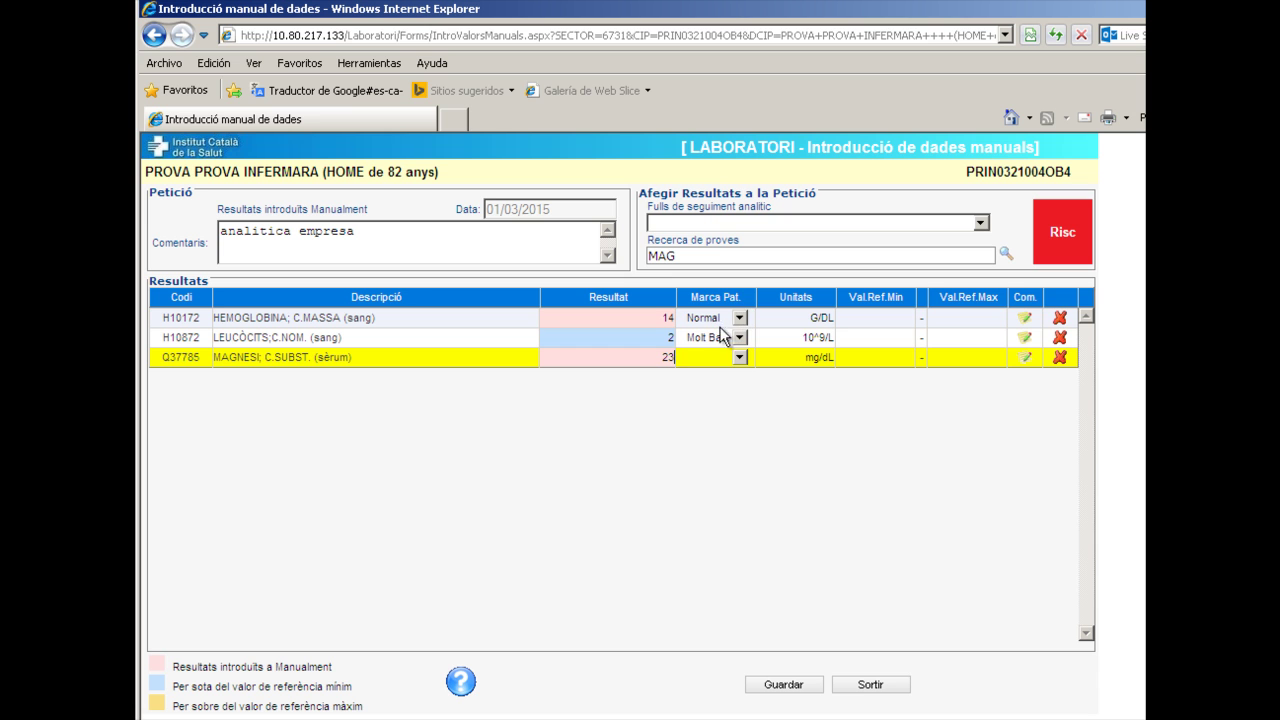
click(740, 357)
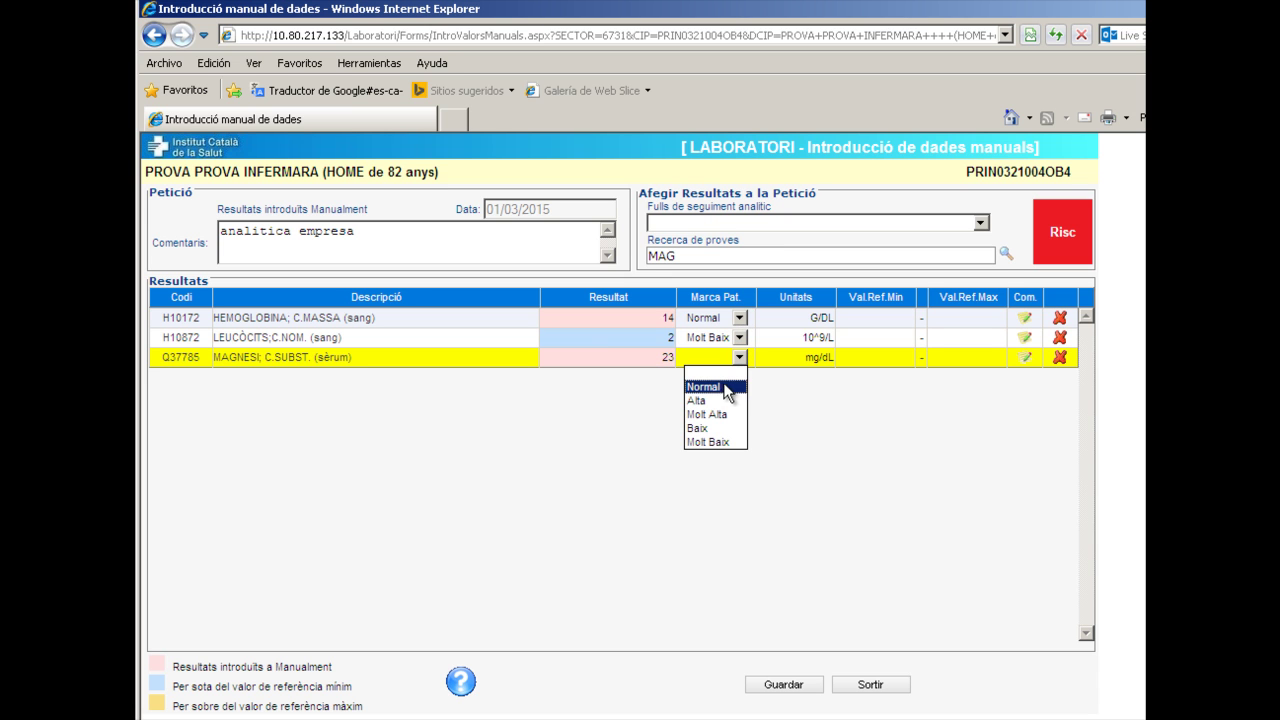
click(725, 387)
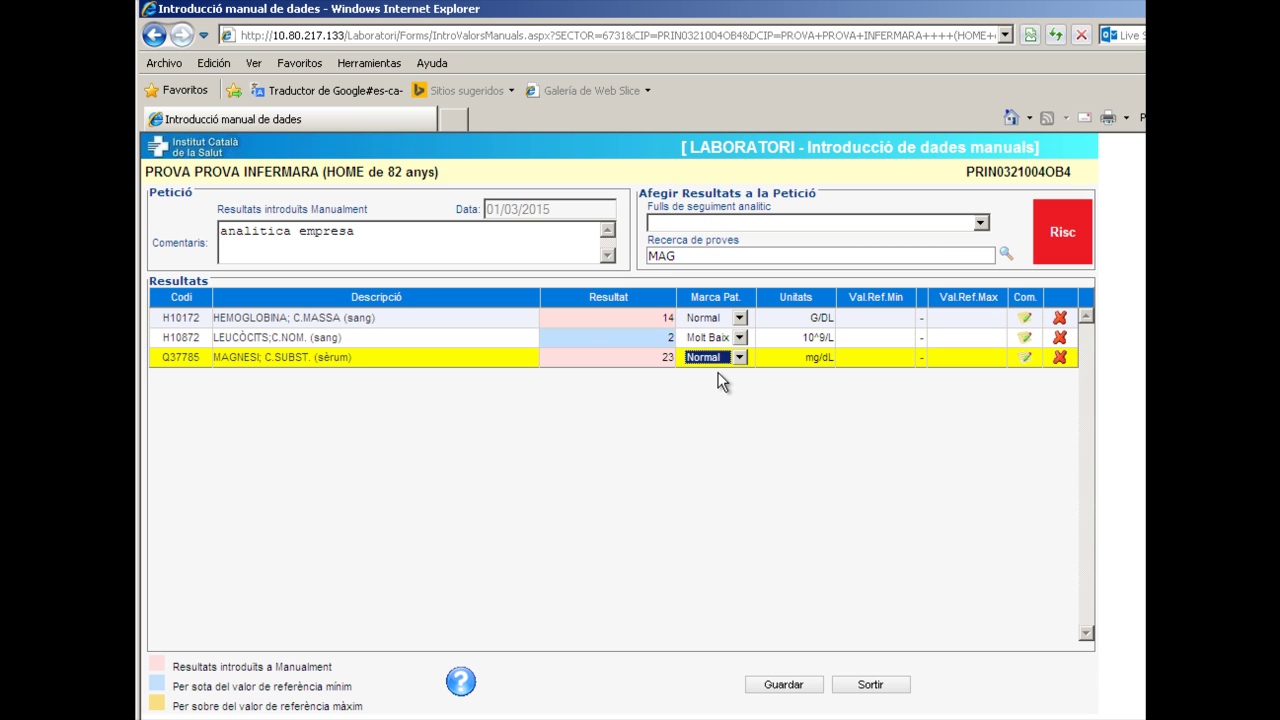
- Add the test comment "valores del paciente sobre 3000" to the leukocyte result
click(1021, 343)
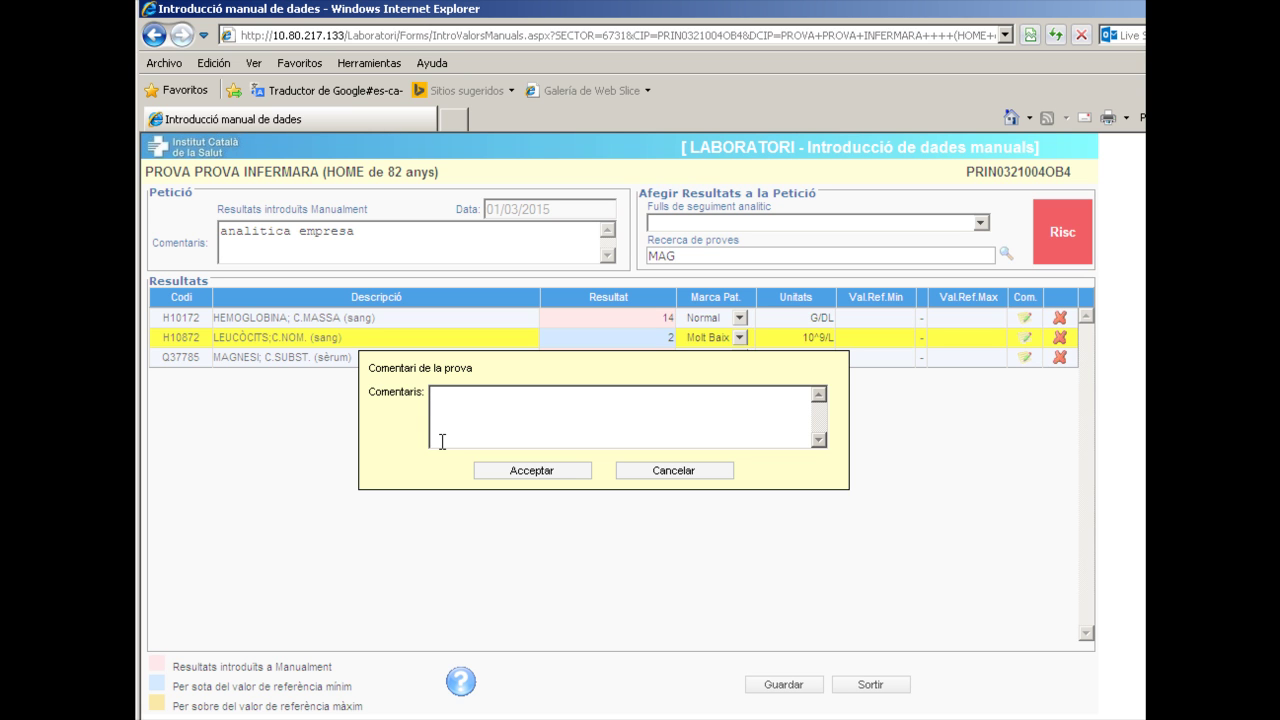
text(valores del paci)
text(ente sobre 300)
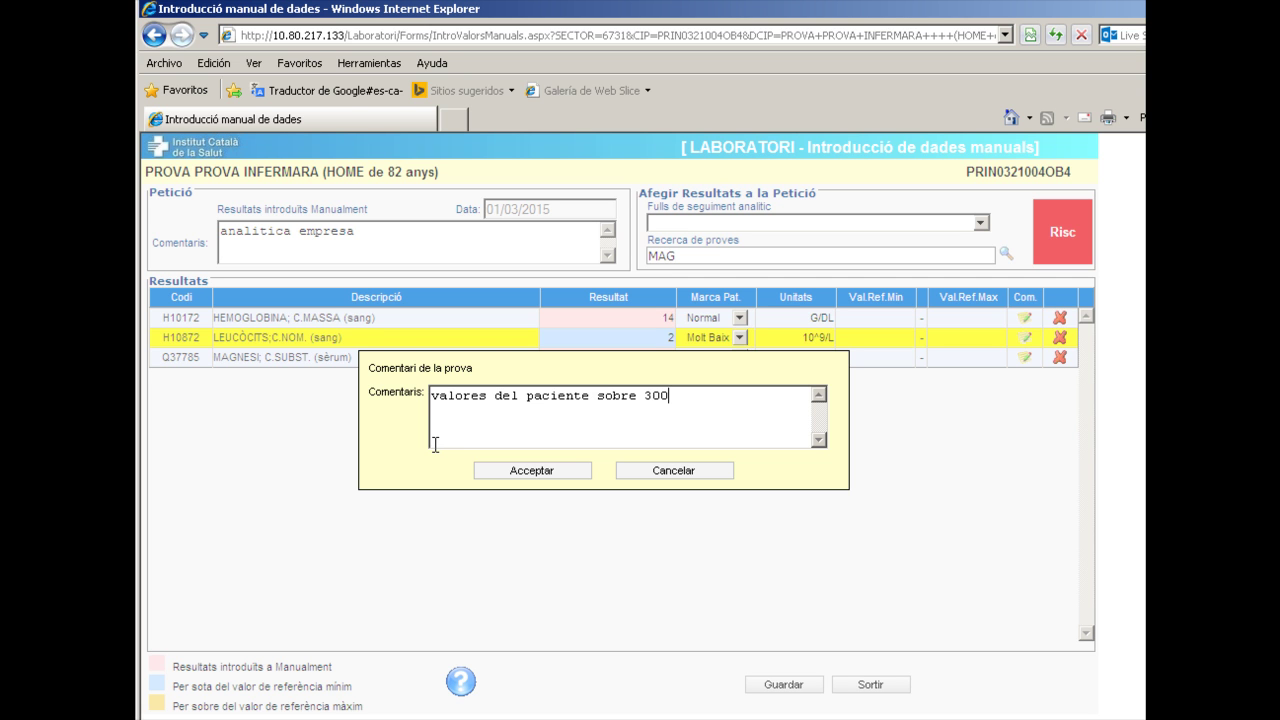
text(0)
click(500, 474)
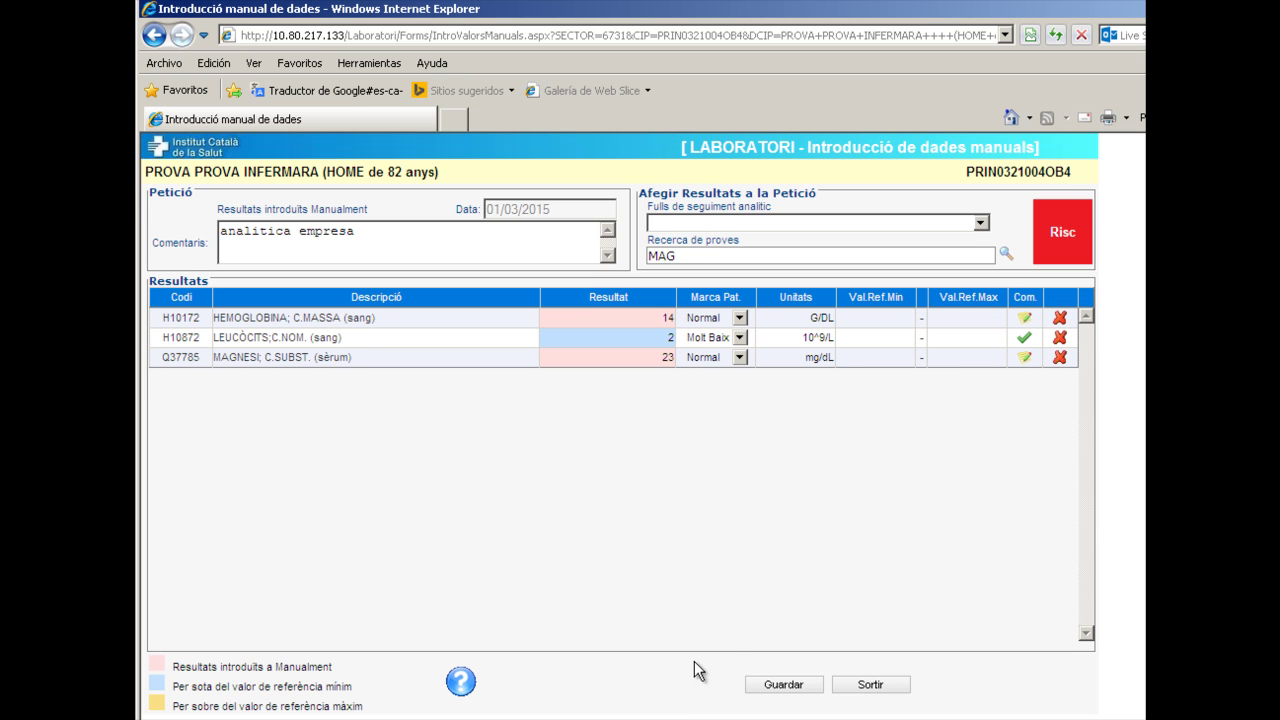
- Save the updated 01/03/2015 request and refresh the analyses list
scroll(771, 632, down, 1)
click(766, 596)
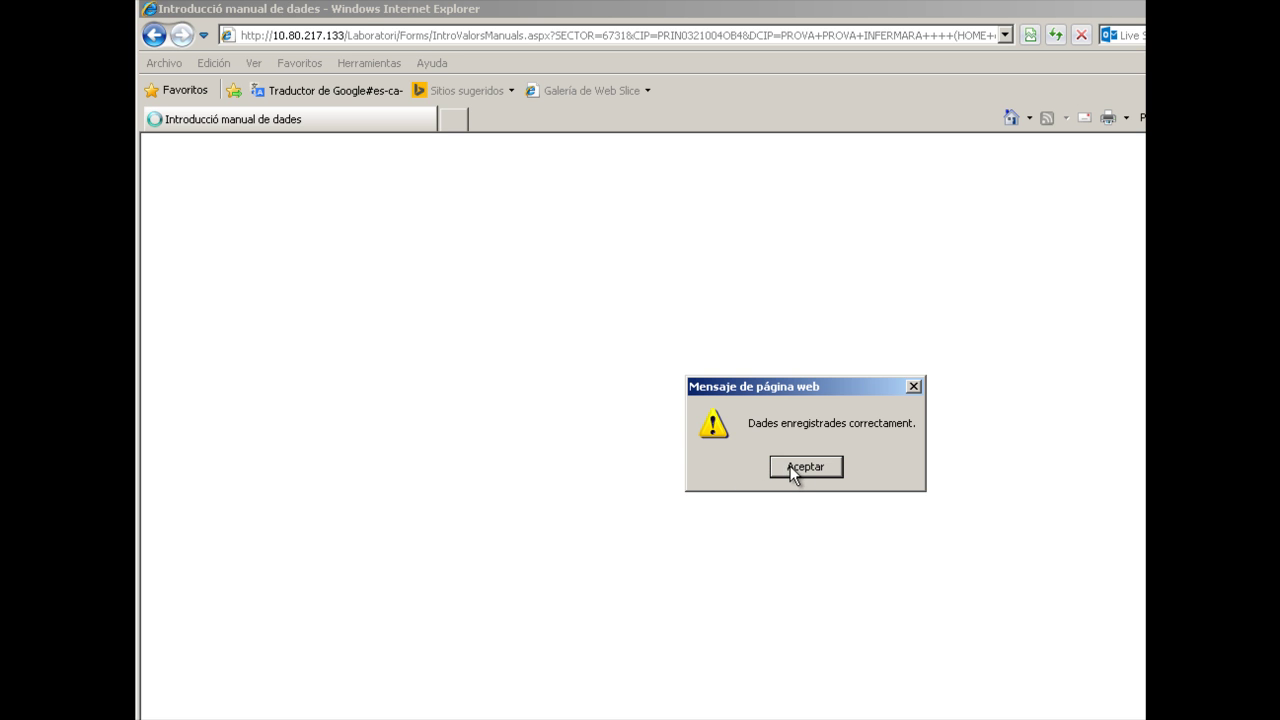
click(790, 466)
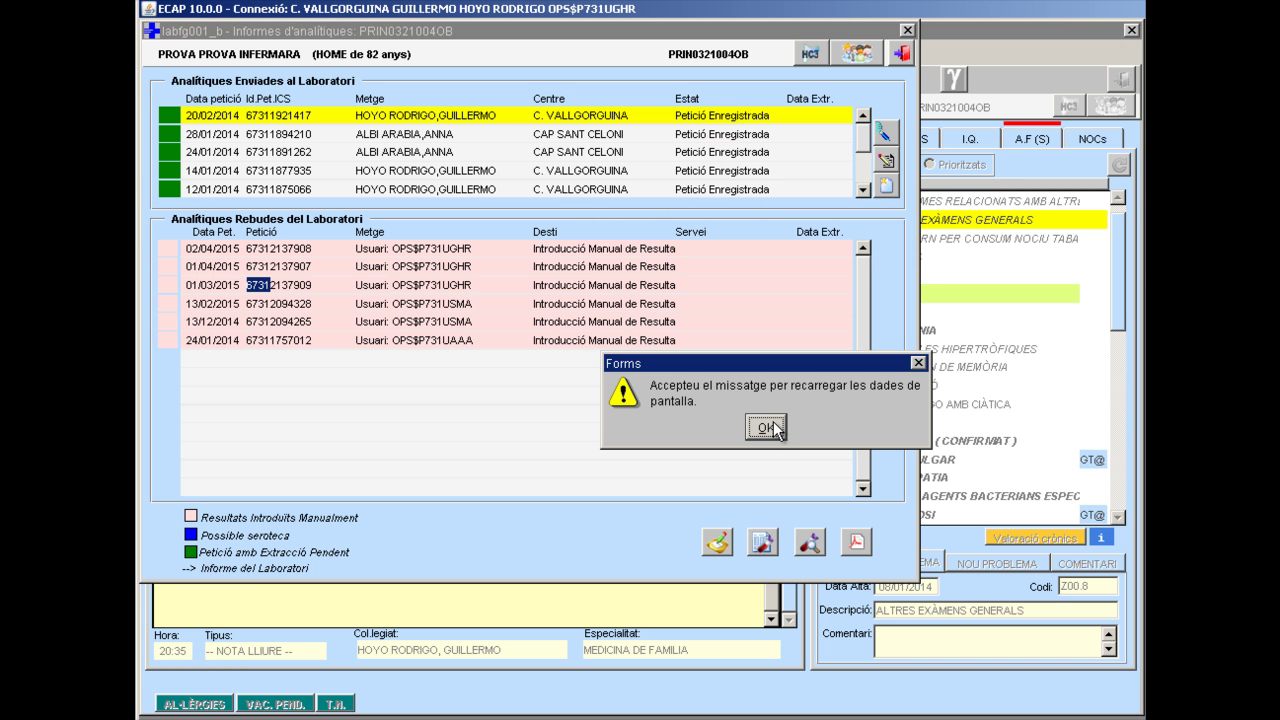
click(770, 424)
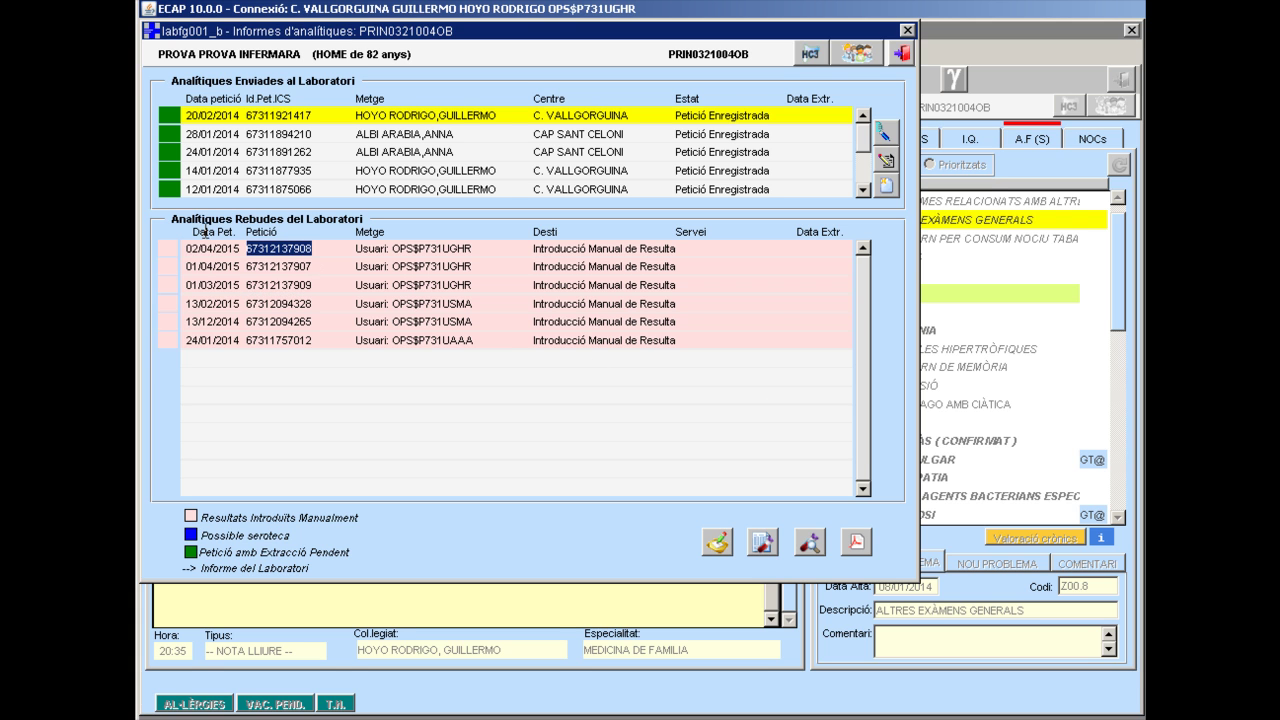